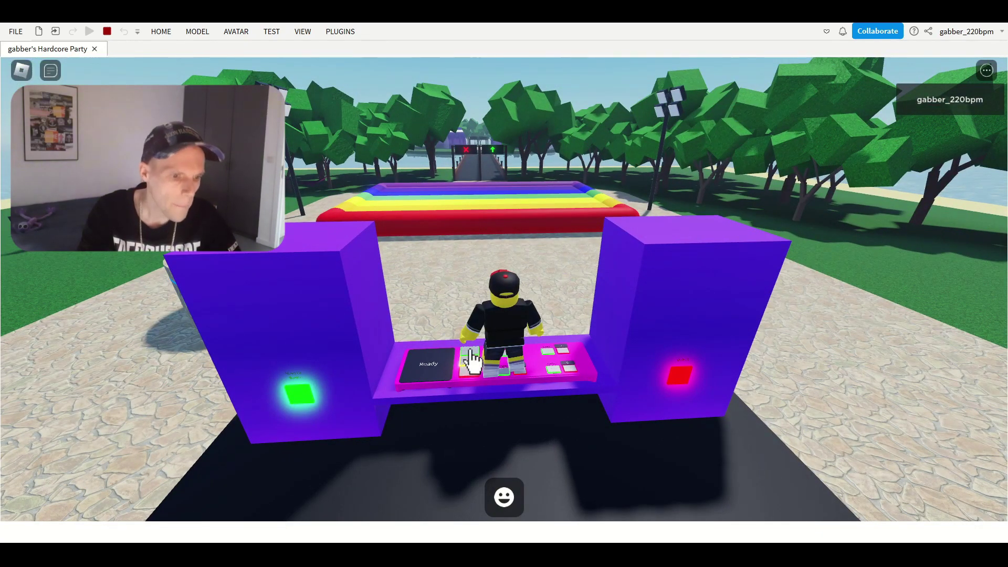
# Play the preset song 'Rexaiws - DIVE IN!' from the DJ booth's Presets list
pyautogui.click(471, 358)
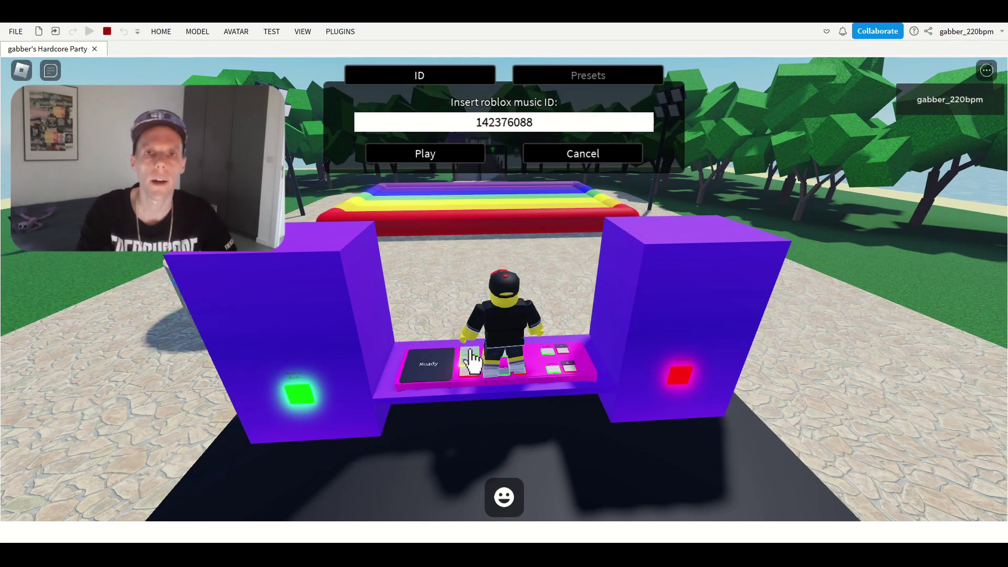
pyautogui.click(572, 84)
pyautogui.scroll(-5, 493, 138)
pyautogui.scroll(-5, 487, 141)
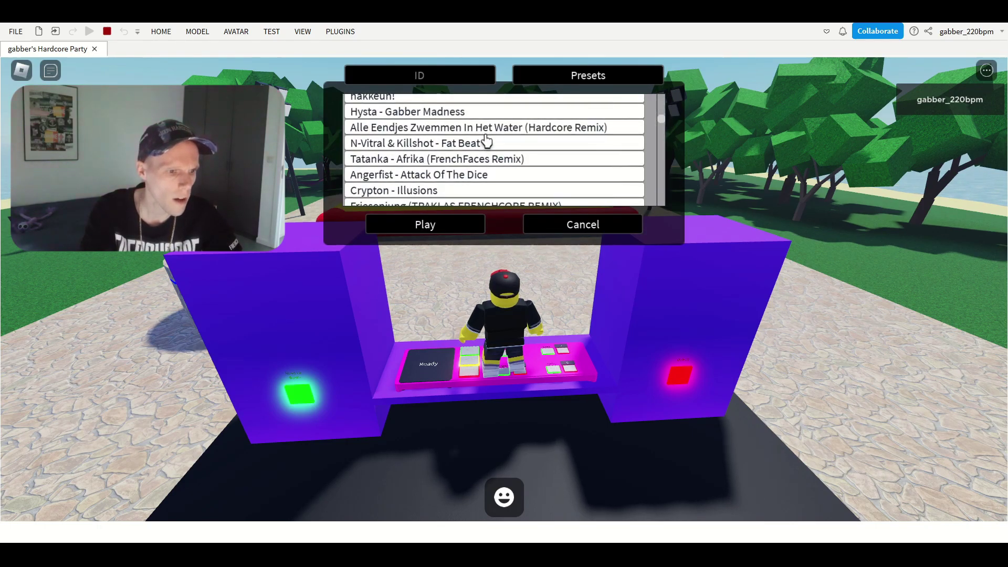
pyautogui.scroll(-3, 486, 141)
pyautogui.scroll(-3, 487, 140)
pyautogui.scroll(-1, 486, 140)
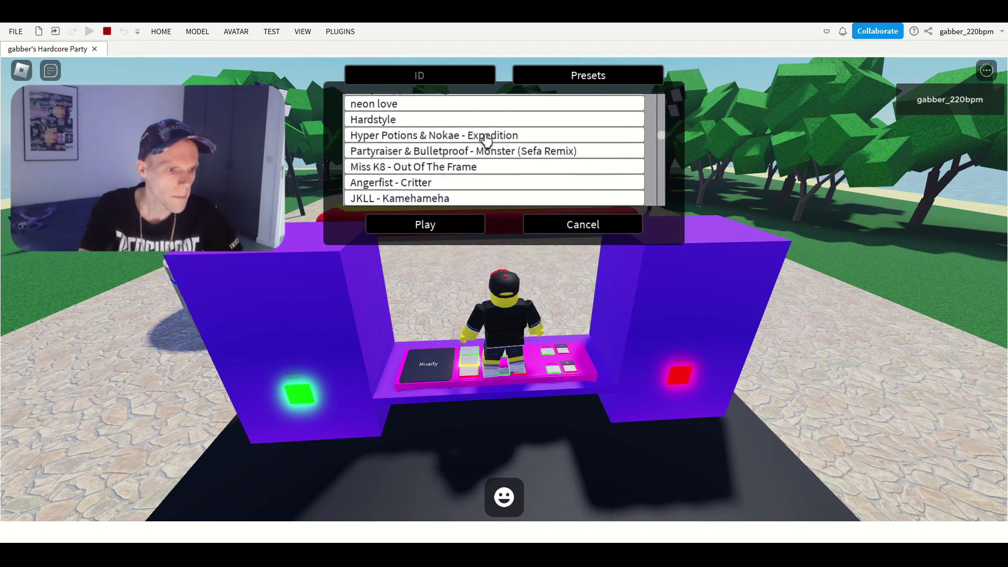
pyautogui.scroll(-3, 485, 141)
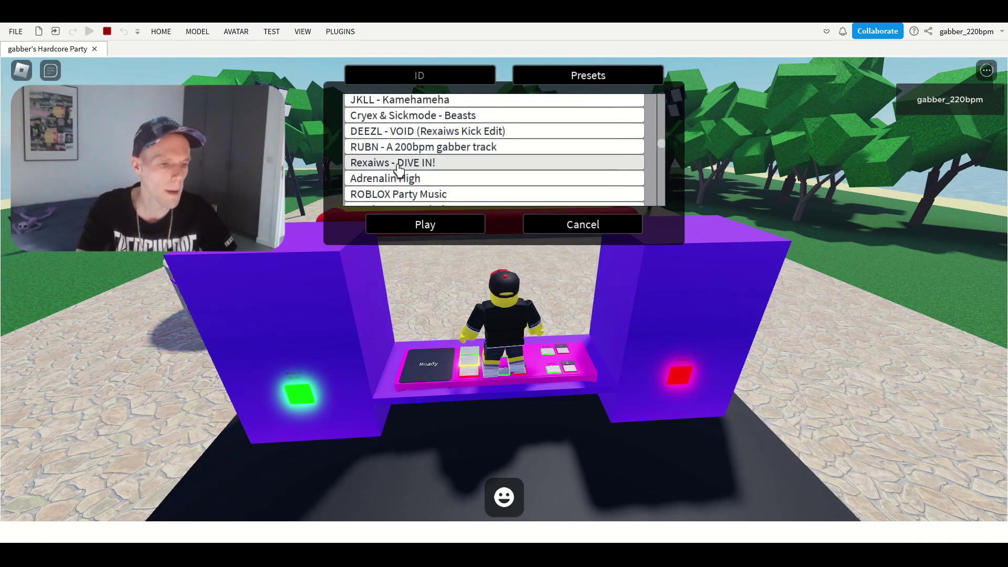
pyautogui.click(432, 223)
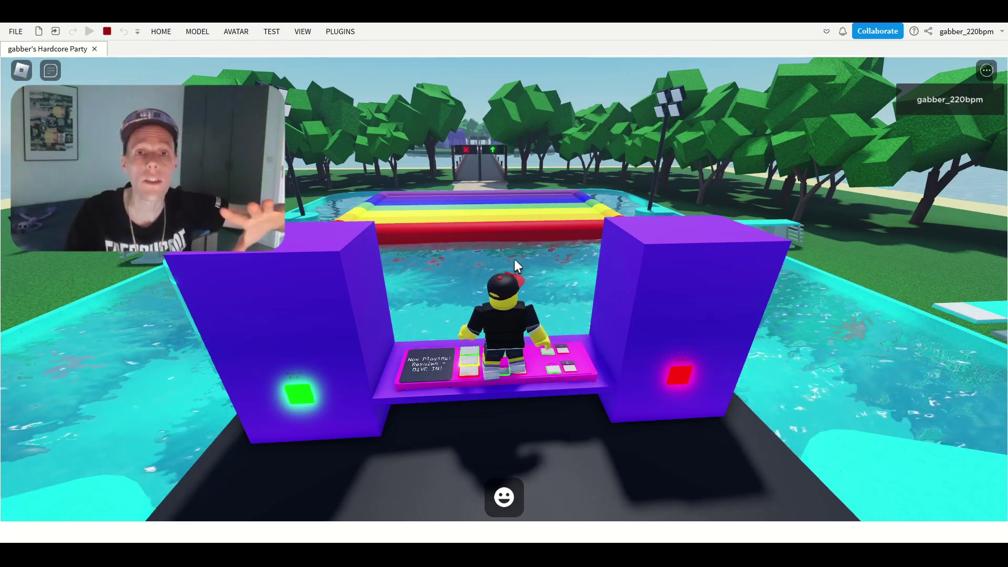
# Walk the avatar into the pool and swim underwater toward the pool wall
pyautogui.moveTo(765, 343); pyautogui.dragTo(817, 377)
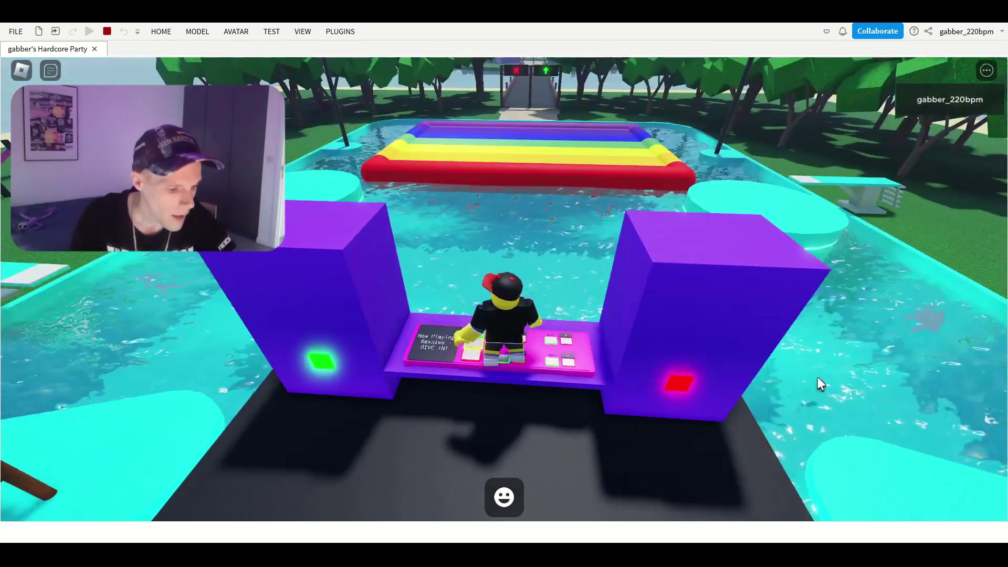
pyautogui.press('w')
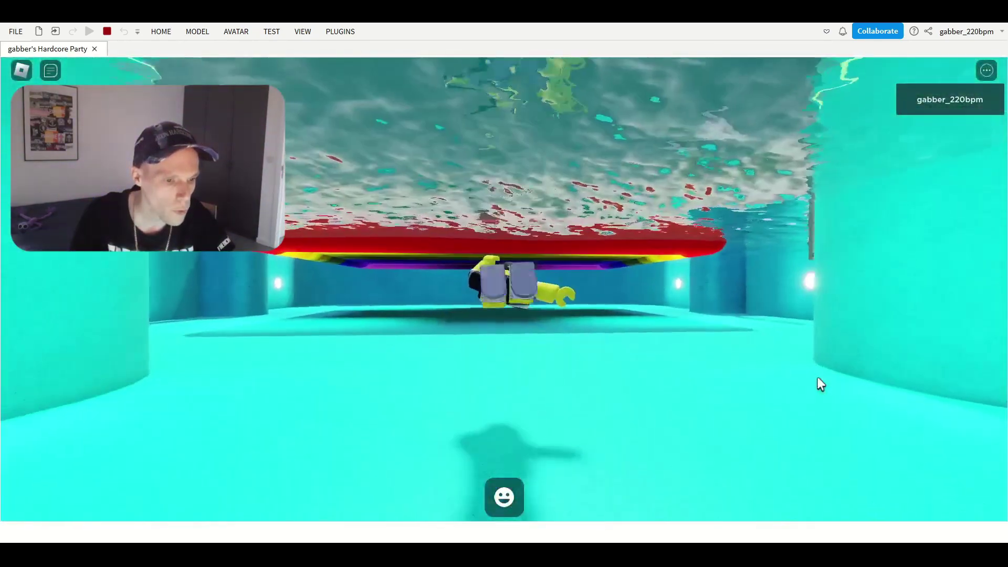
pyautogui.press('w')
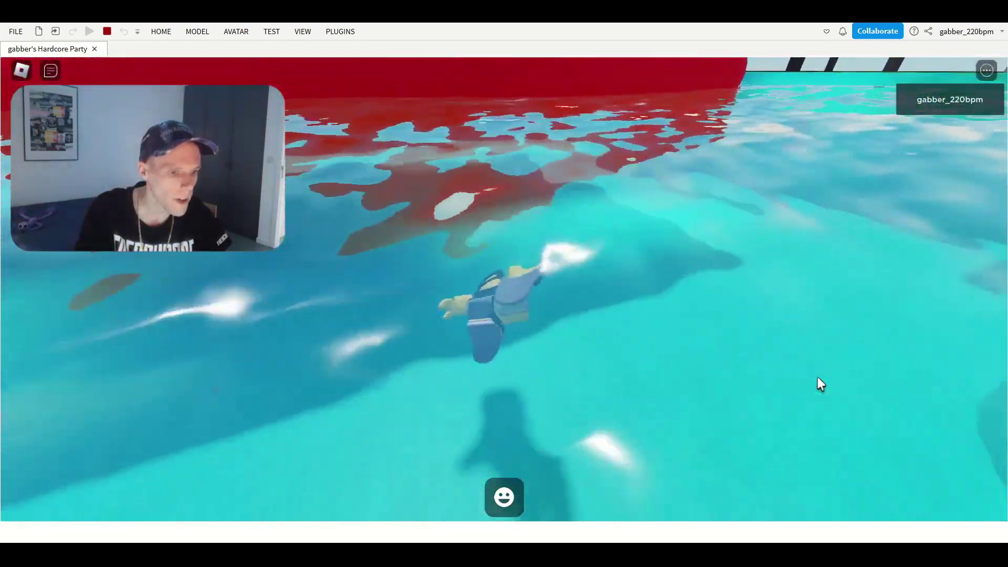
pyautogui.press('a')
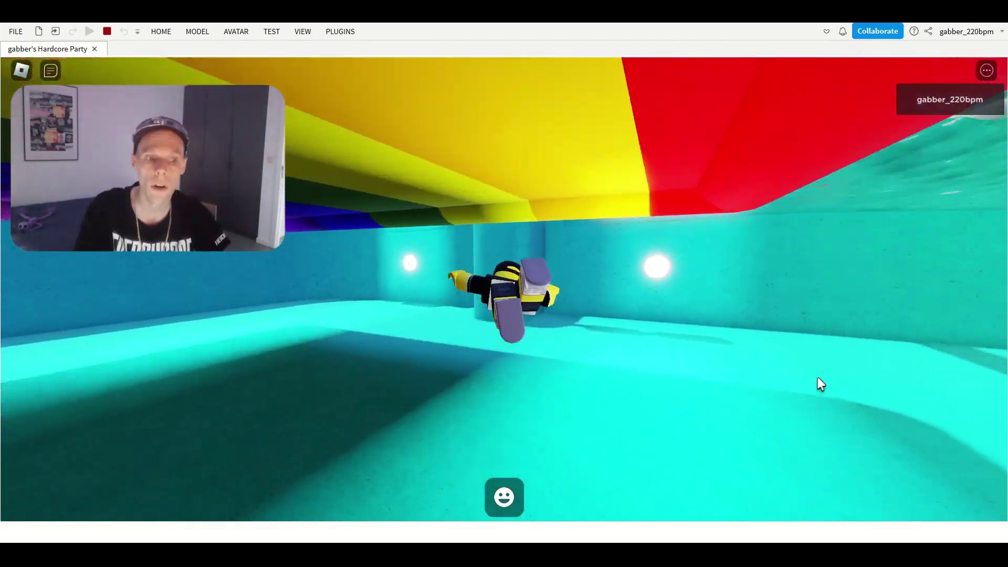
pyautogui.press('a')
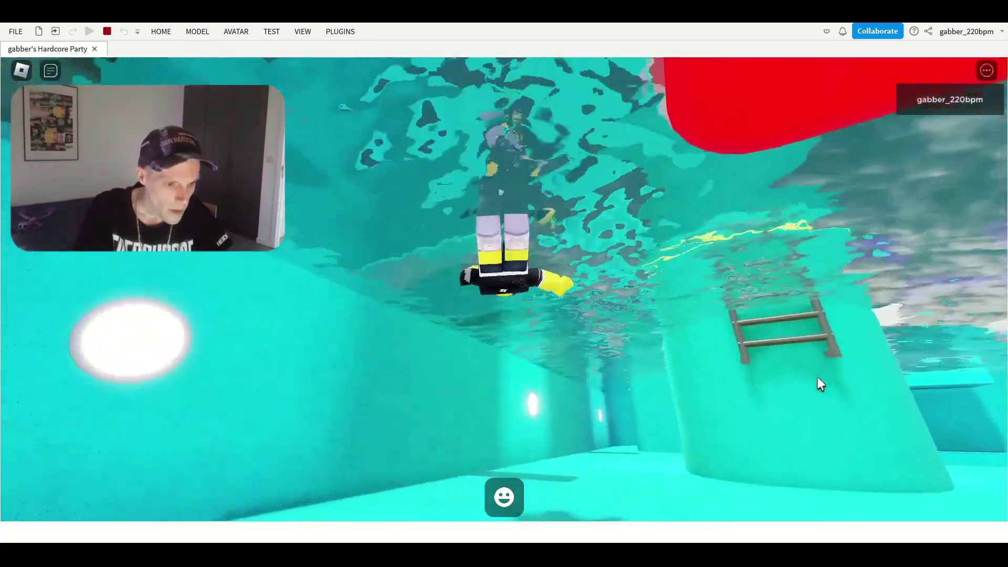
# Jump the avatar out of the pool onto the grass beside a diving board
pyautogui.press('space')
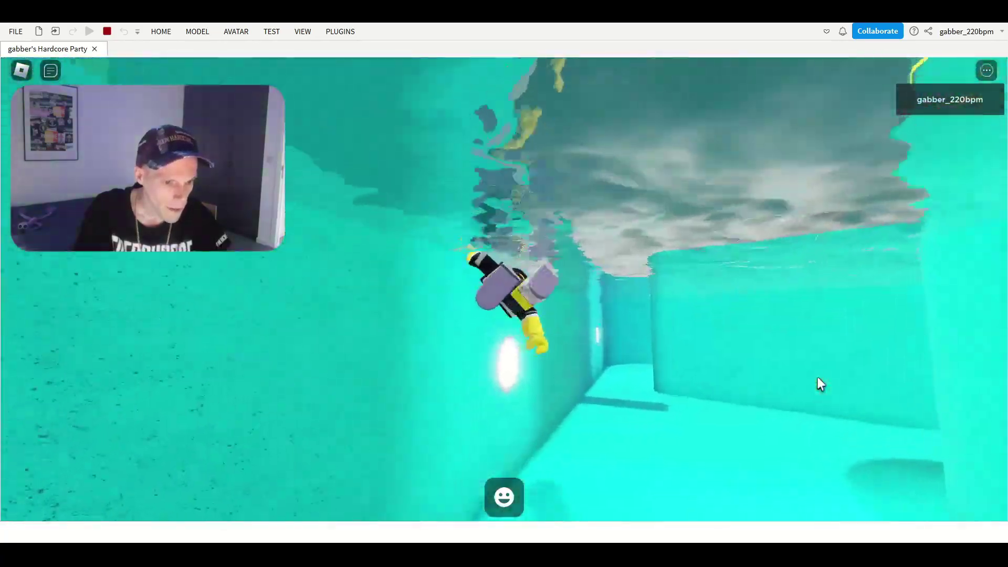
pyautogui.press('space')
pyautogui.press('d')
# Walk the avatar up the diving-board steps and dive into the pool
pyautogui.press('w')
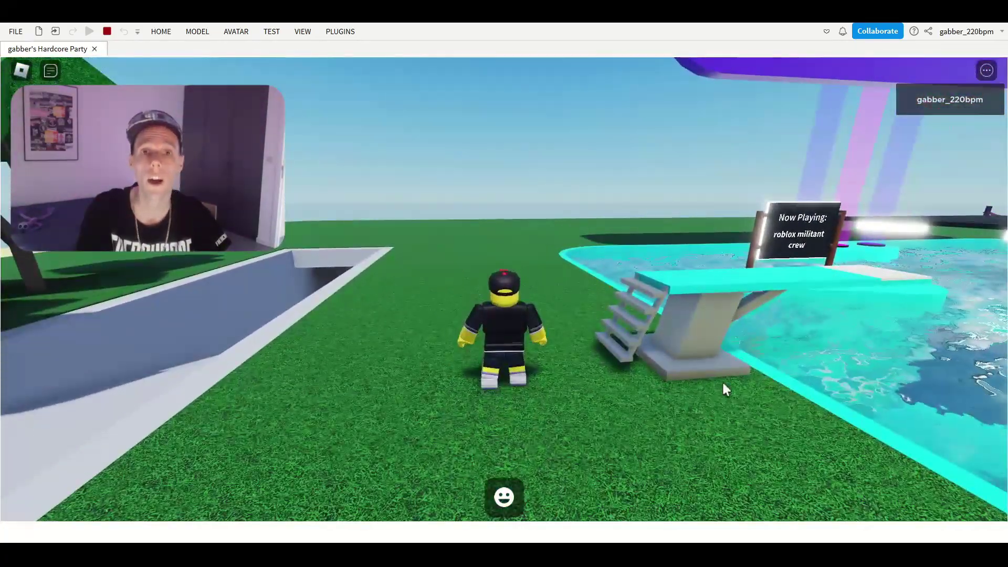
pyautogui.press('w')
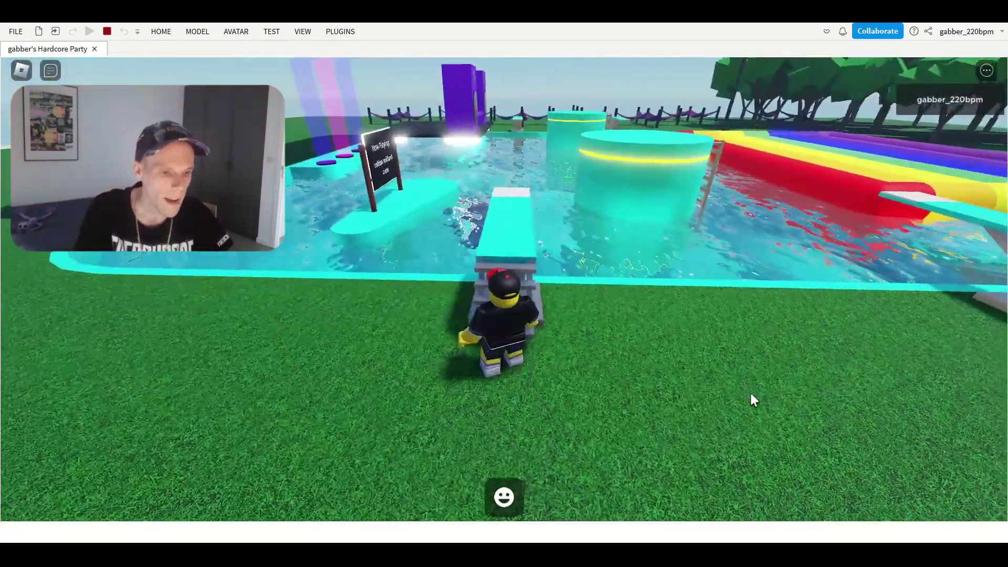
pyautogui.press('w')
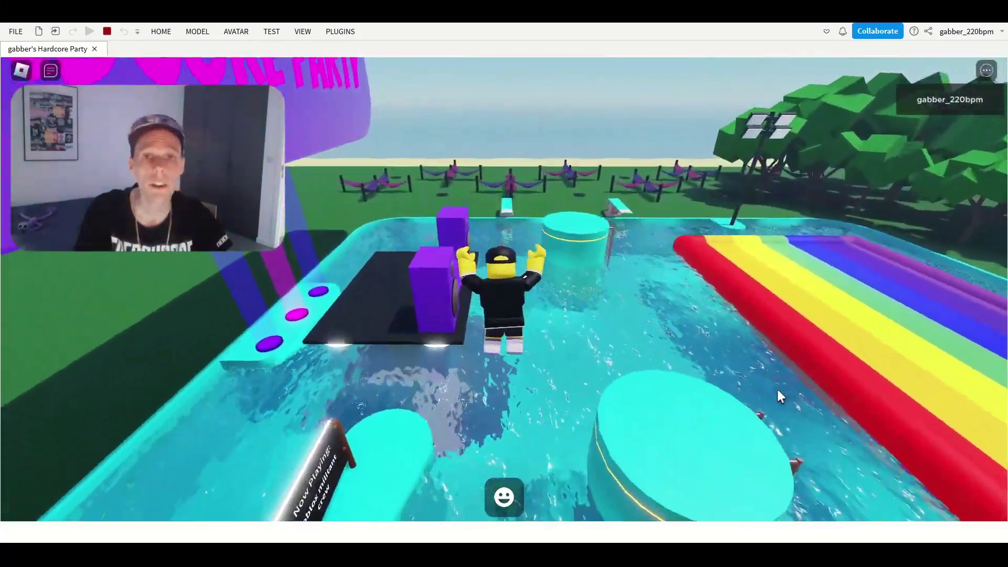
# Swim across the pool, climb out, and climb back onto the diving board
pyautogui.press('space')
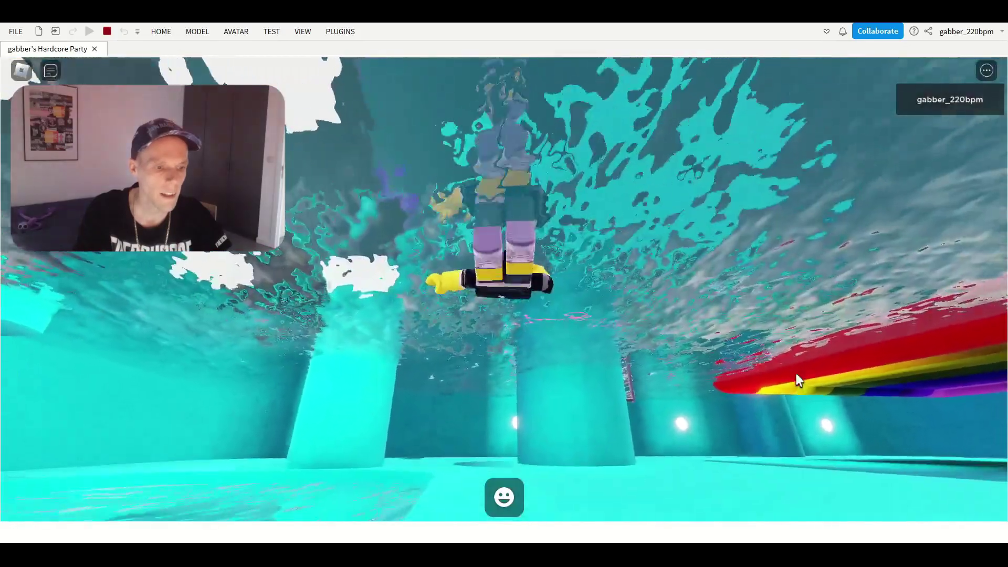
pyautogui.press('w')
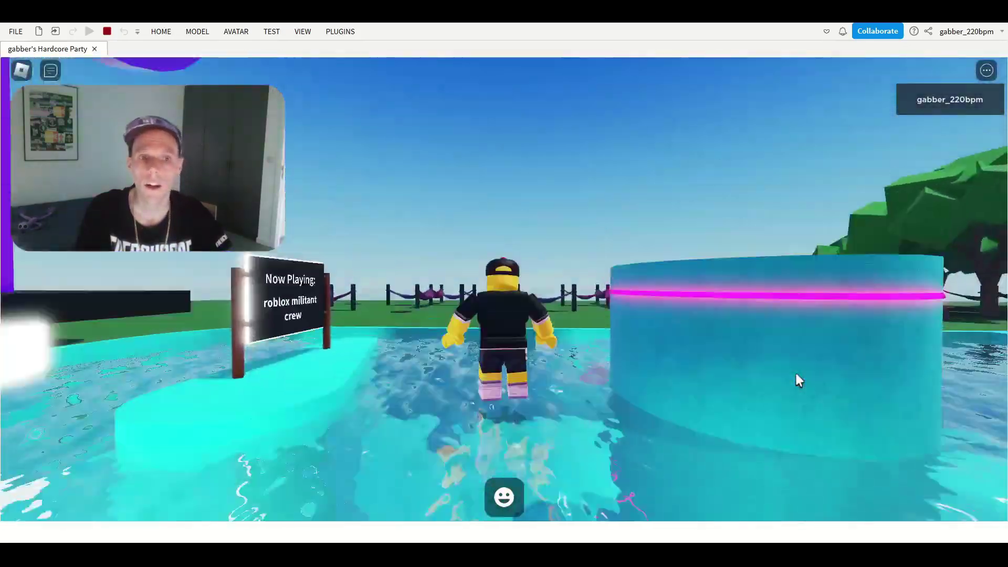
pyautogui.press('w')
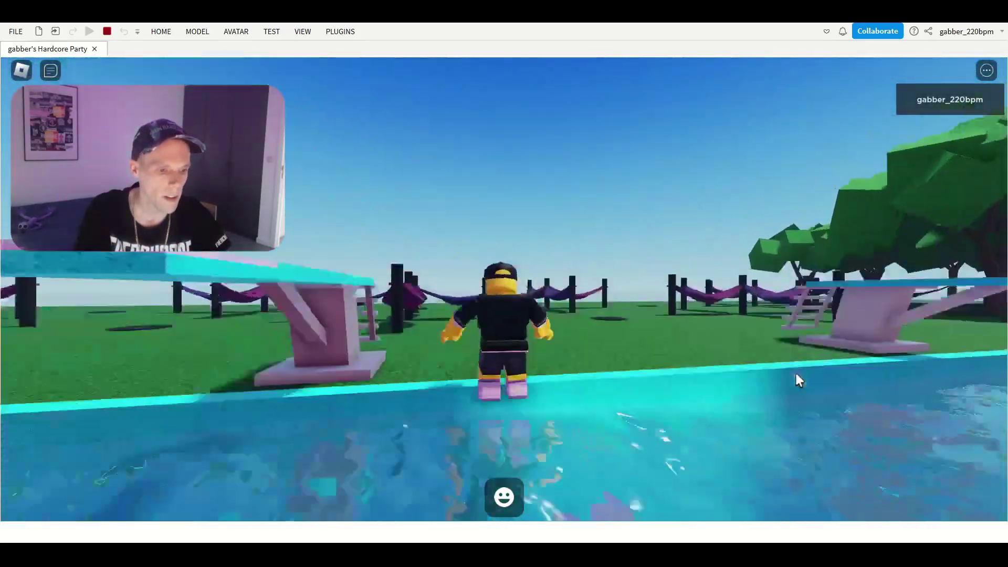
pyautogui.press('a')
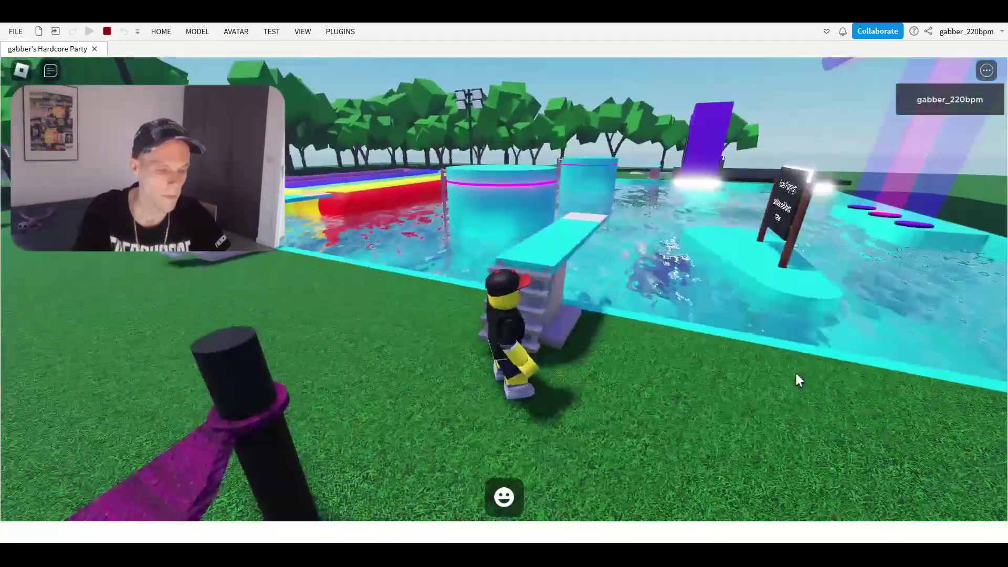
pyautogui.press('w')
pyautogui.press('w')
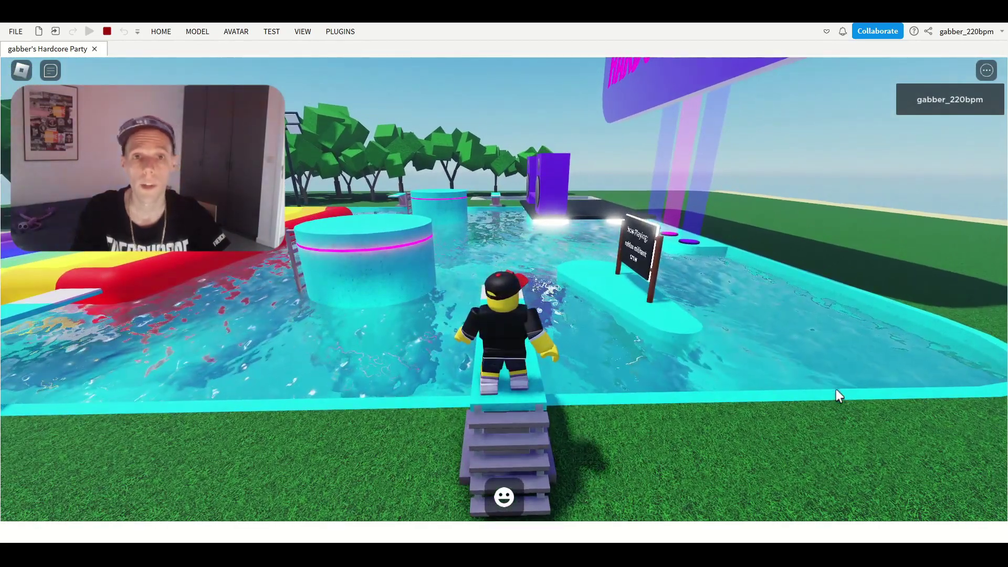
# Bring up the emote list and jump the avatar off the diving board into the pool
pyautogui.click(505, 501)
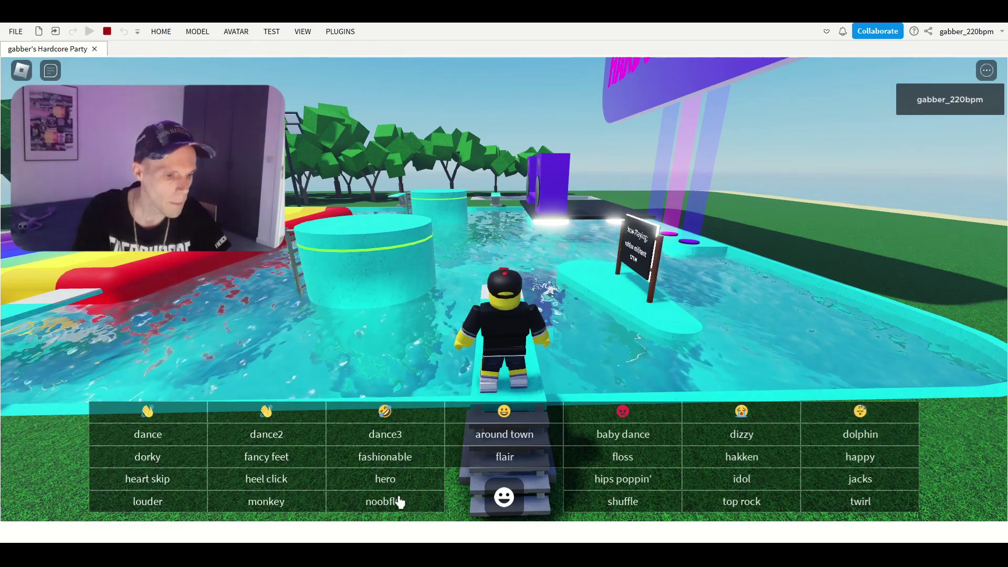
pyautogui.moveTo(536, 293); pyautogui.dragTo(536, 293)
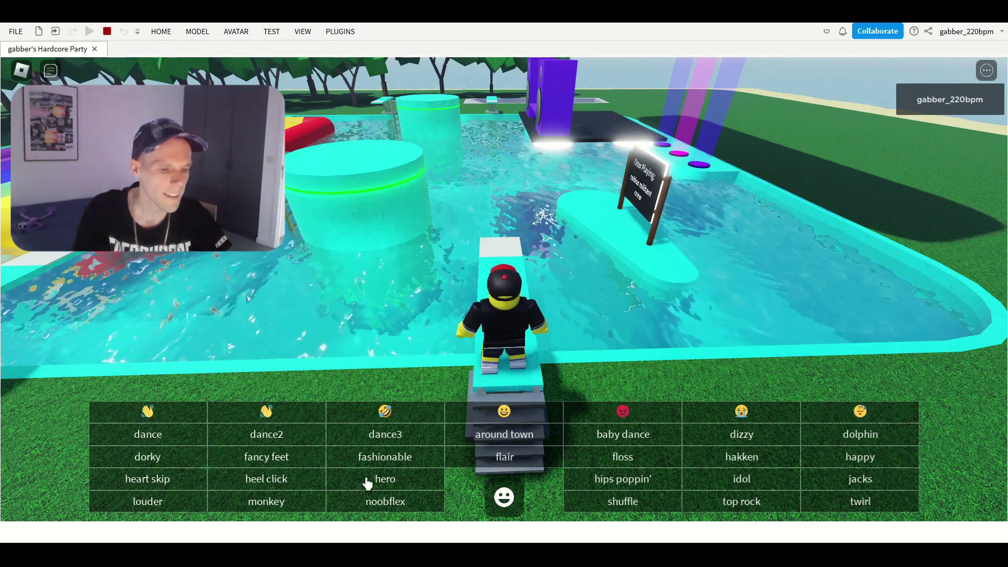
pyautogui.press('w')
pyautogui.press('space')
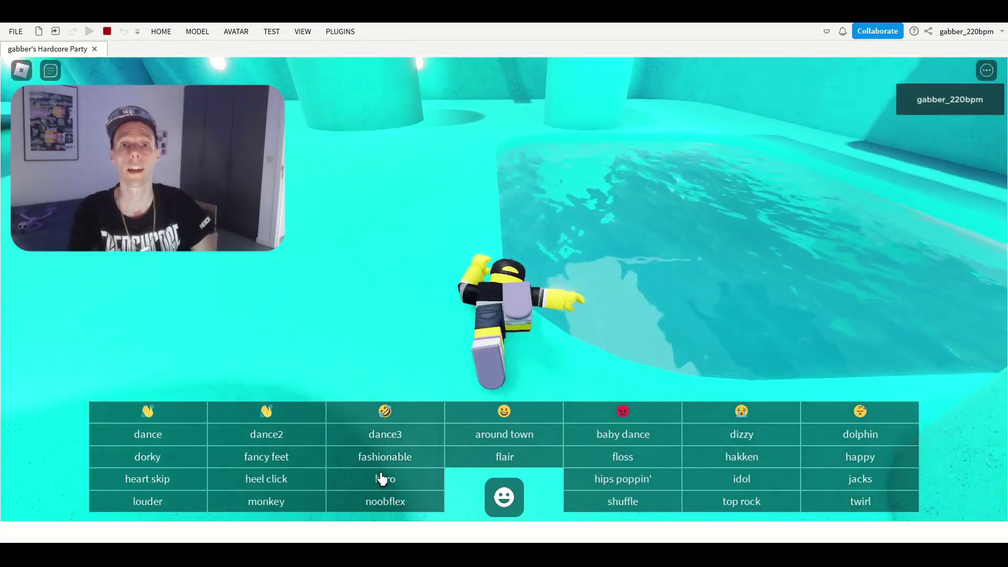
# Swim out onto the grass beside the pool and walk back onto the diving board
pyautogui.moveTo(586, 250); pyautogui.dragTo(586, 250)
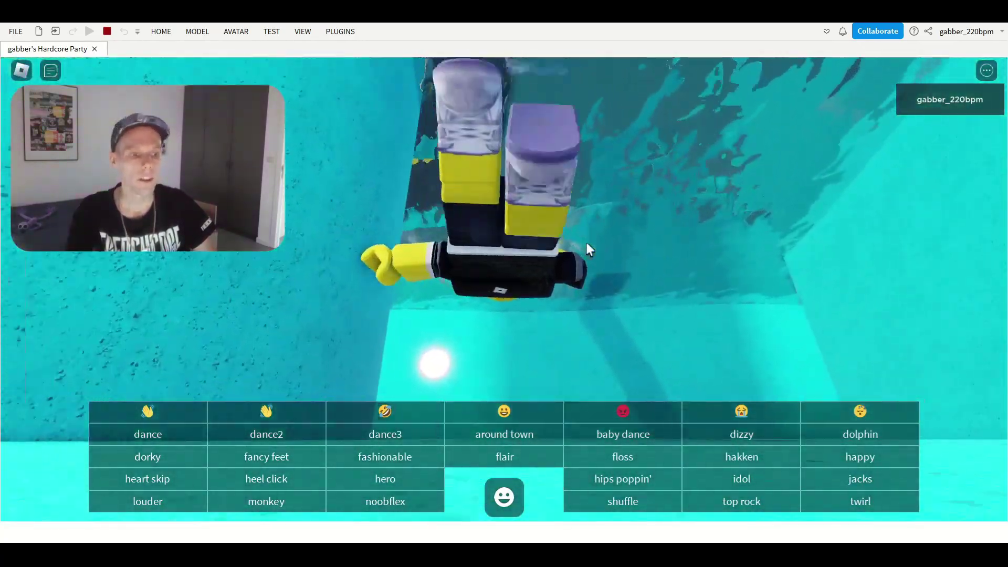
pyautogui.press('w')
pyautogui.press('space')
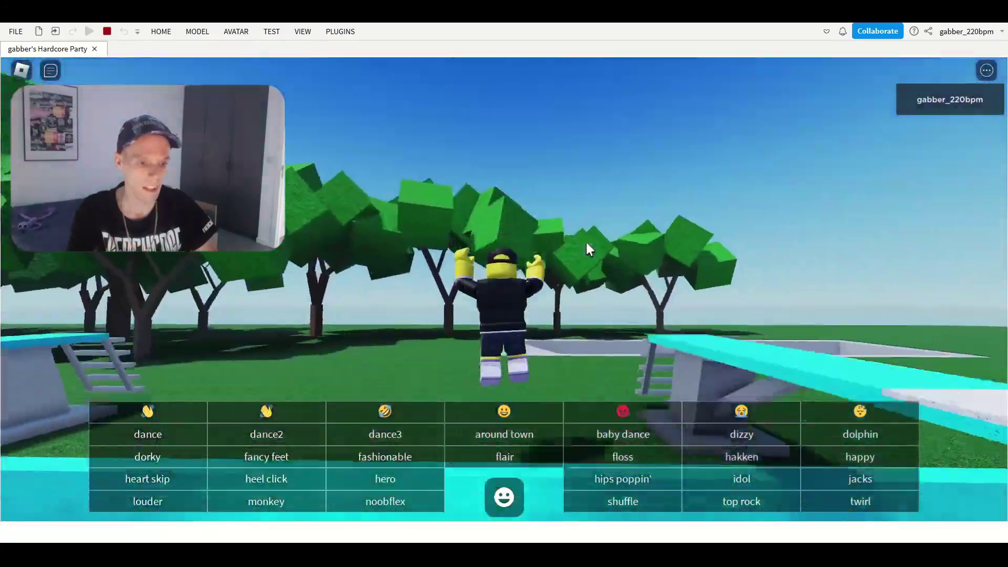
pyautogui.press('d')
pyautogui.press('w')
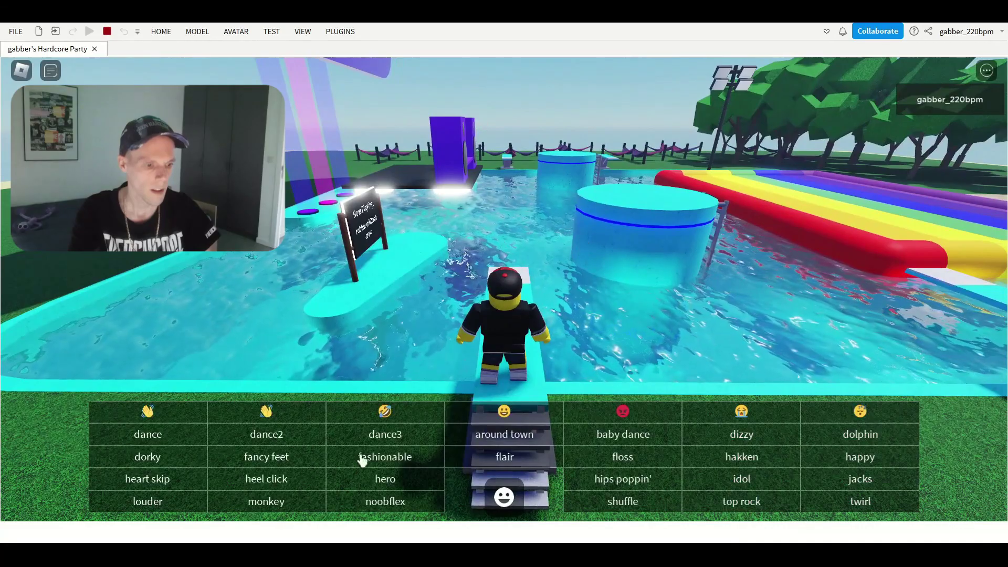
# Jump the avatar off the platform and dive underwater into the pool
pyautogui.press('w')
pyautogui.press('space')
pyautogui.press('a')
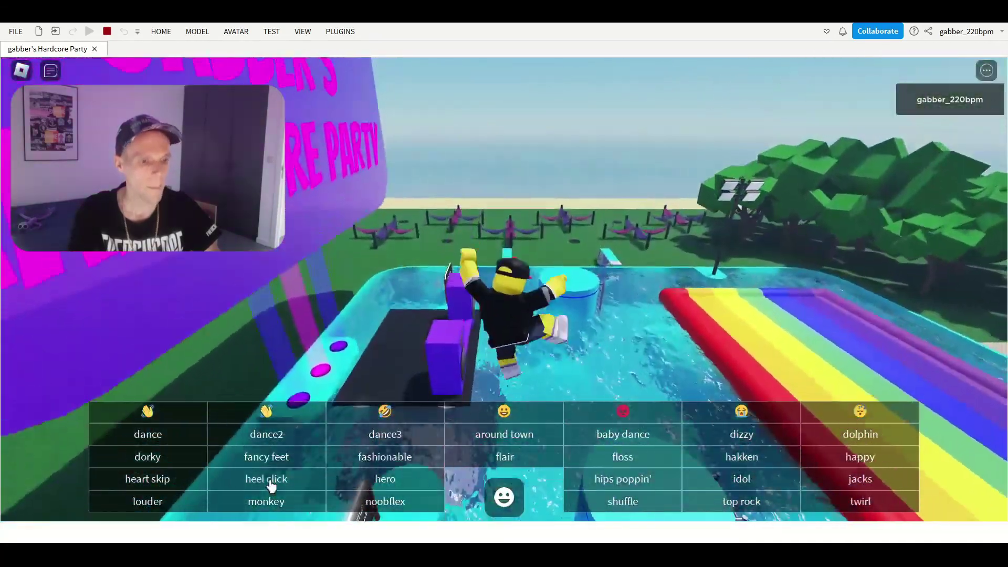
pyautogui.press('w')
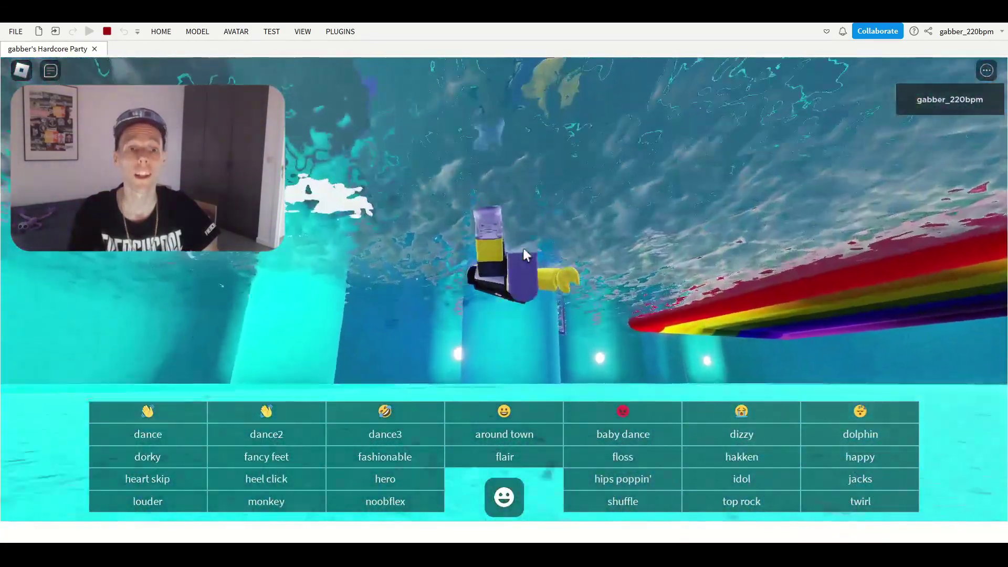
# Swim past the rainbow float and climb onto the platform by the Now Playing sign
pyautogui.press('w')
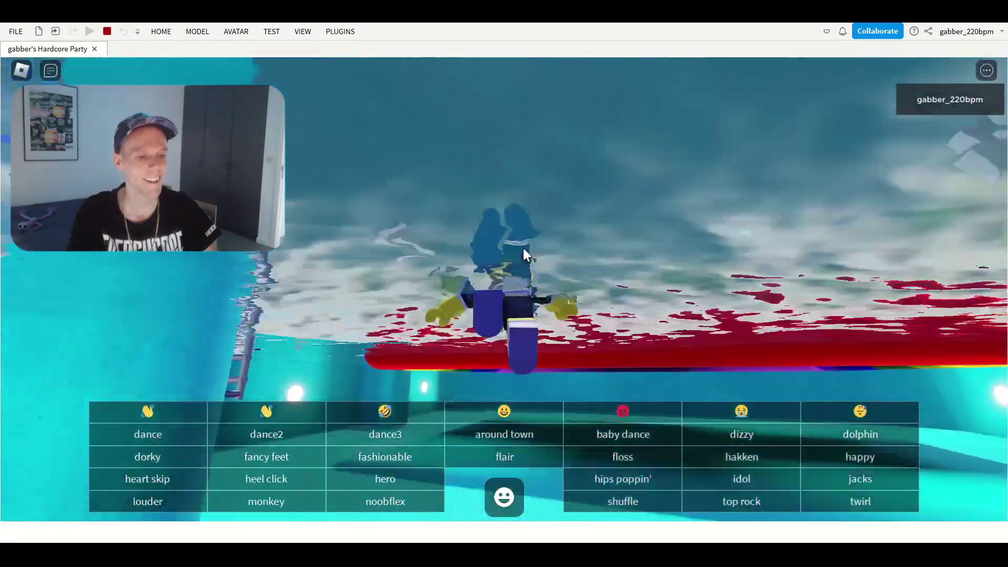
pyautogui.press('w')
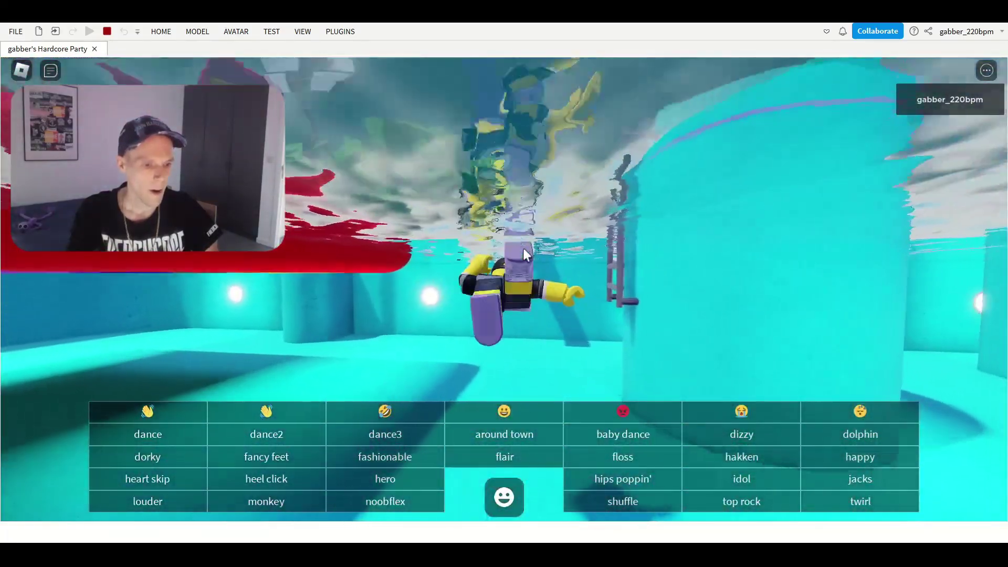
pyautogui.press('w')
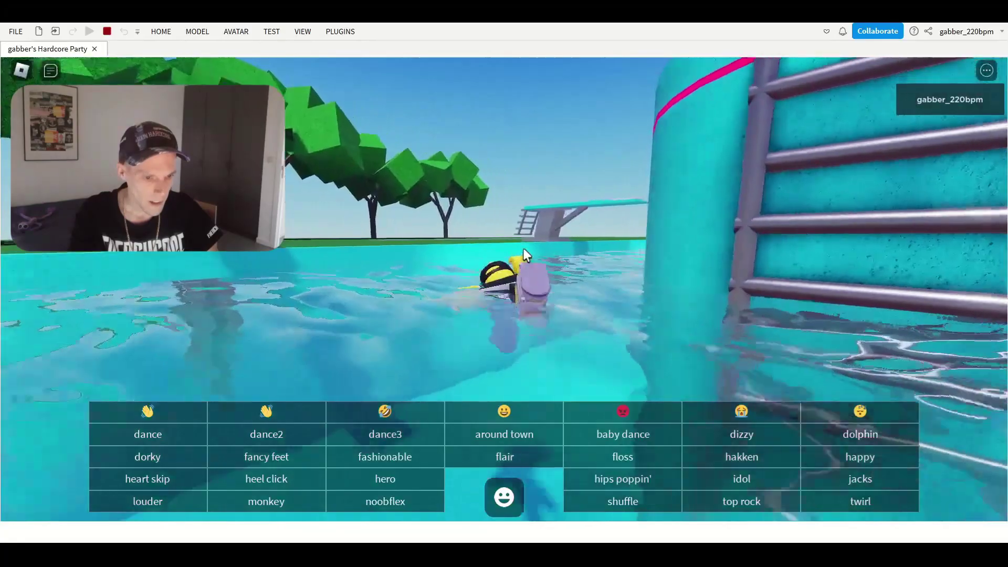
pyautogui.press('w')
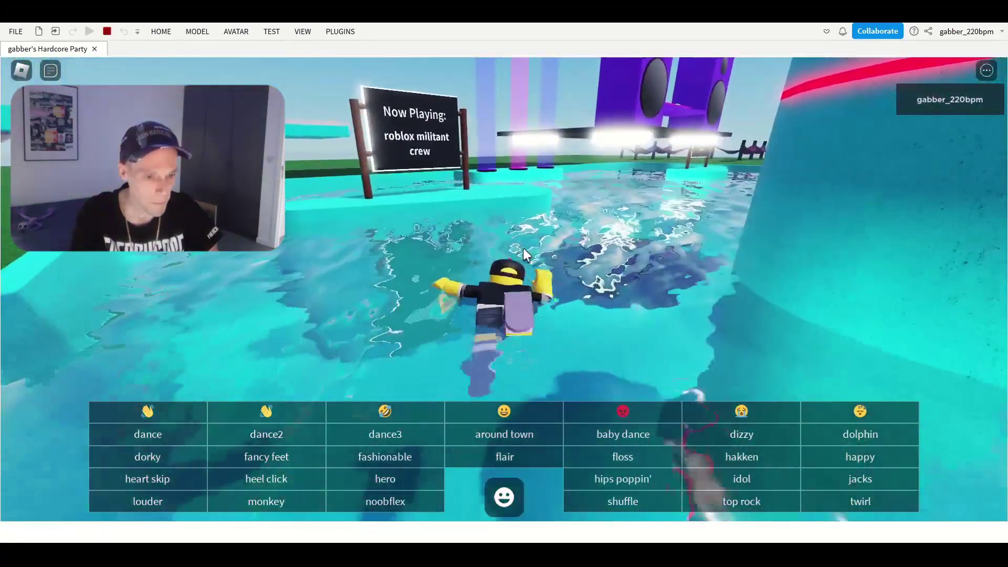
pyautogui.press('w')
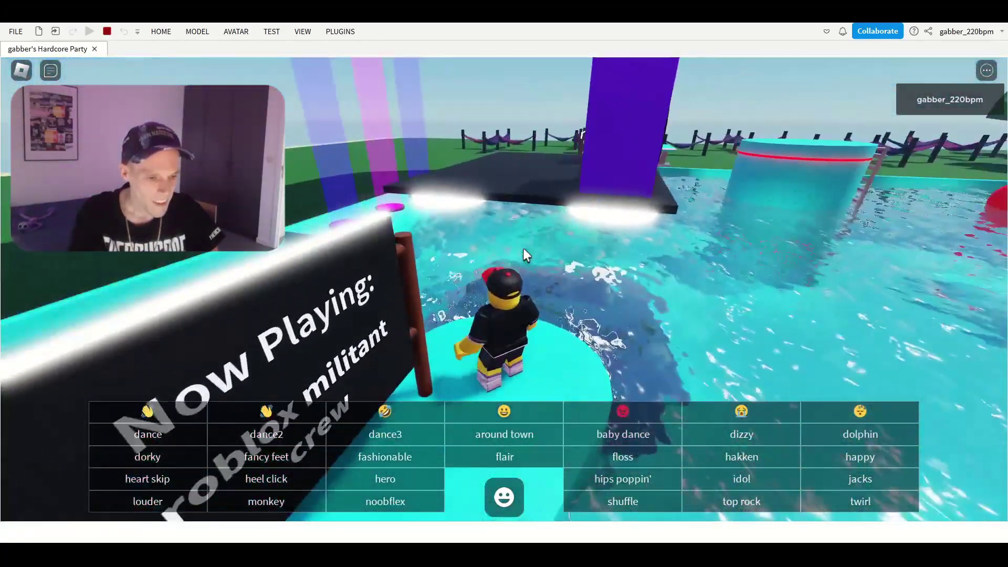